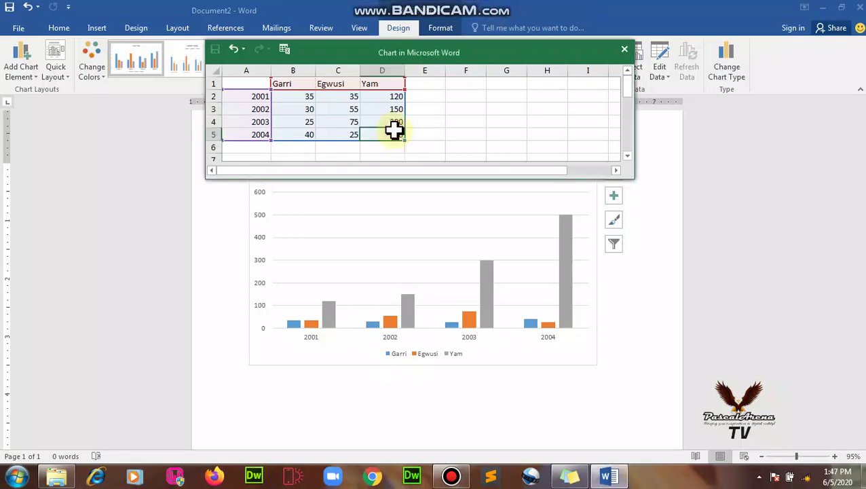
Set the 2004 Yam value to 170 in the chart data and close the data sheet
{"action": "type", "text": "1"}
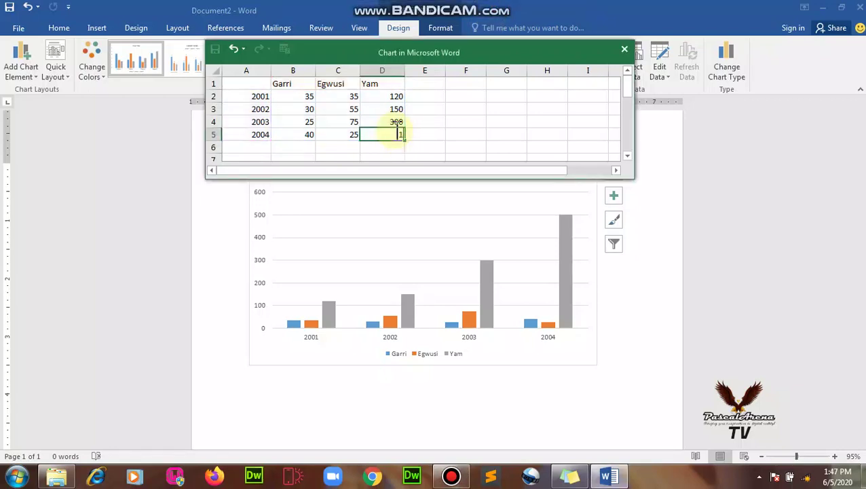
{"action": "type", "text": "70"}
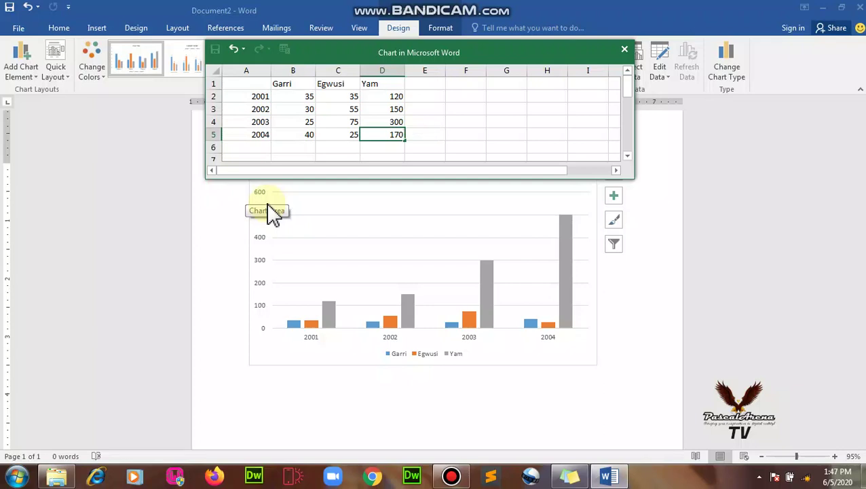
{"action": "key", "text": "Return"}
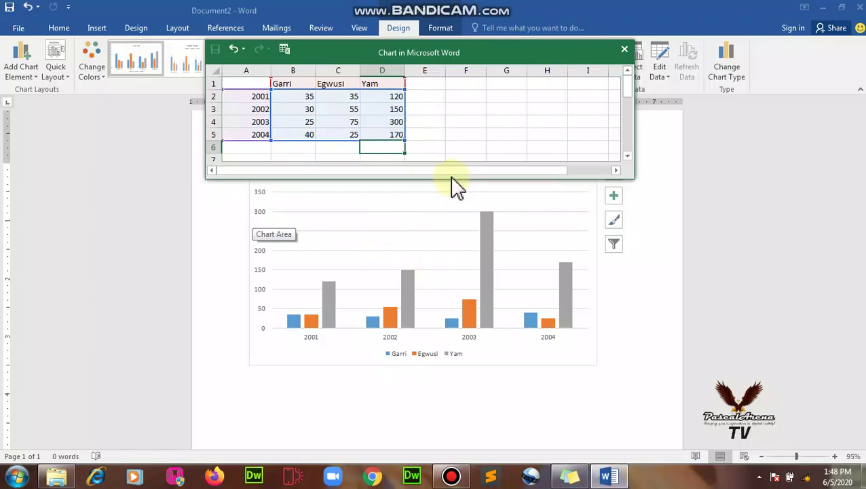
{"action": "left_click", "coordinate": [625, 49]}
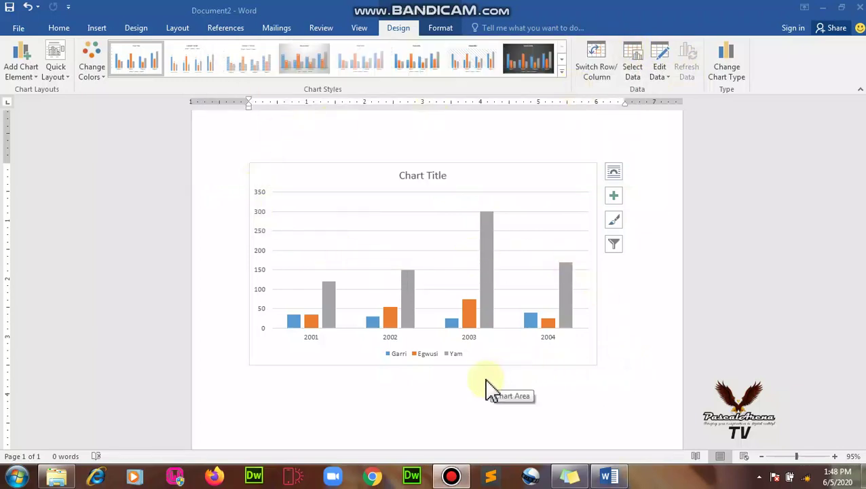
Add the line "This is a price difference on the above mentioned food stocks." directly below the chart
{"action": "left_click", "coordinate": [808, 458]}
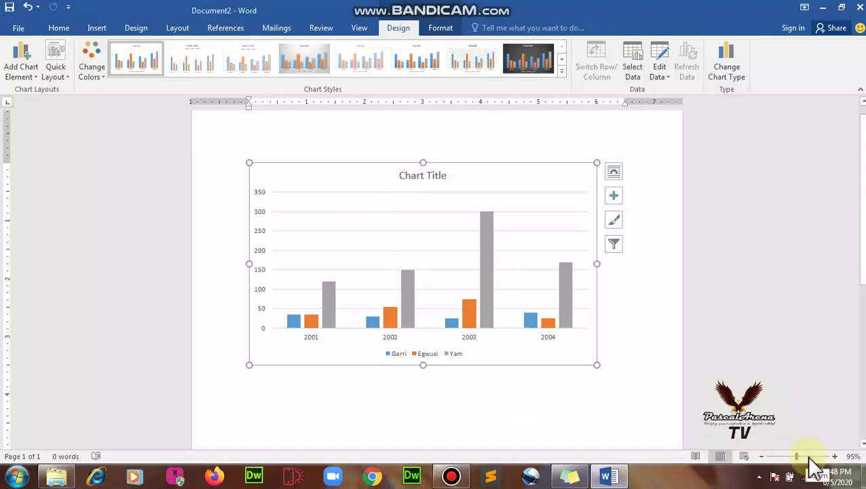
{"action": "left_click_drag", "start_coordinate": [814, 458], "coordinate": [801, 457]}
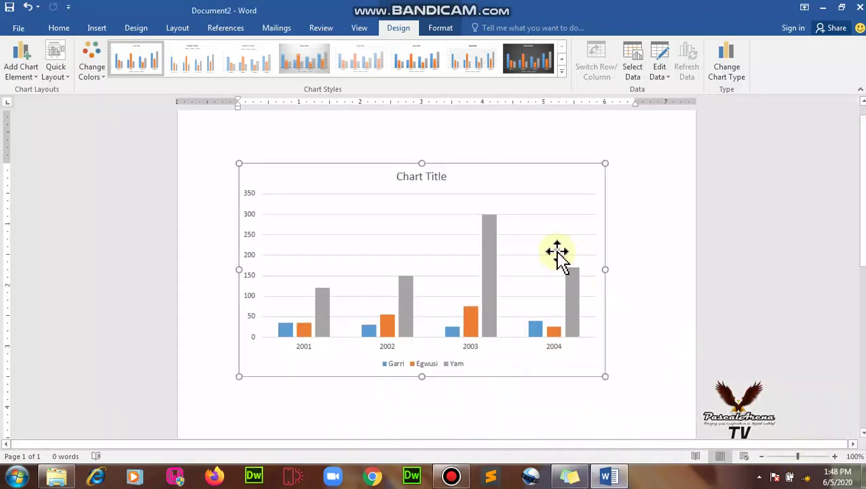
{"action": "scroll", "coordinate": [557, 253], "scroll_direction": "down", "scroll_amount": 1}
{"action": "left_click", "coordinate": [625, 292]}
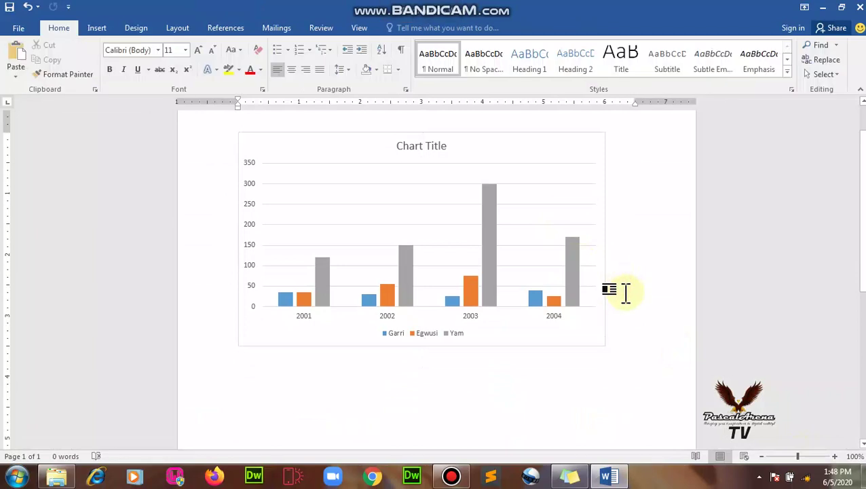
{"action": "scroll", "coordinate": [626, 292], "scroll_direction": "up", "scroll_amount": 2}
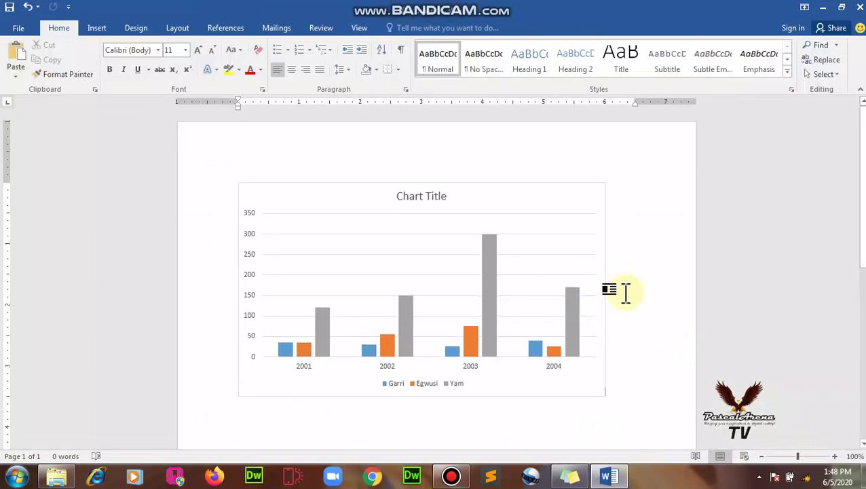
{"action": "key", "text": "Return"}
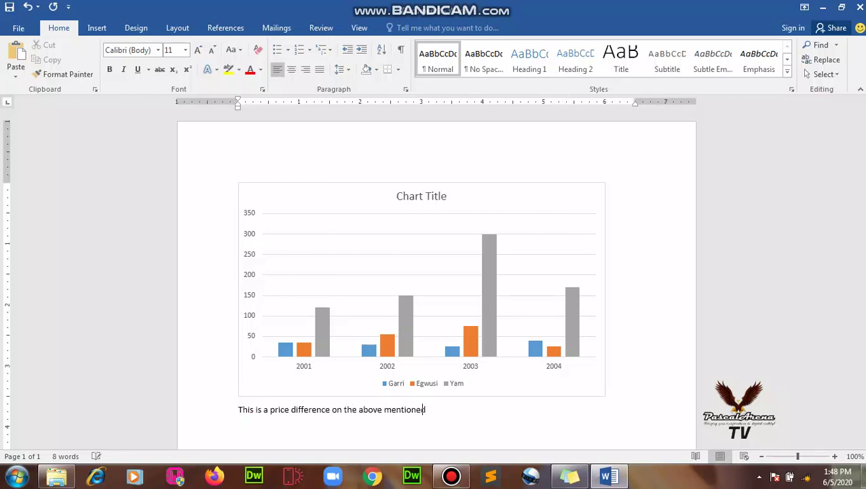
{"action": "type", "text": "d food stocks."}
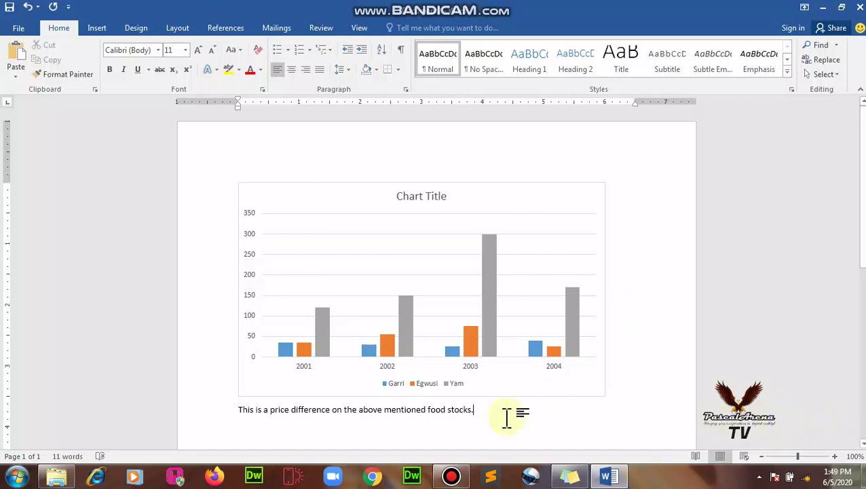
Make the caption sentence below the chart bold and center it on the page
{"action": "left_click_drag", "start_coordinate": [506, 415], "coordinate": [205, 415]}
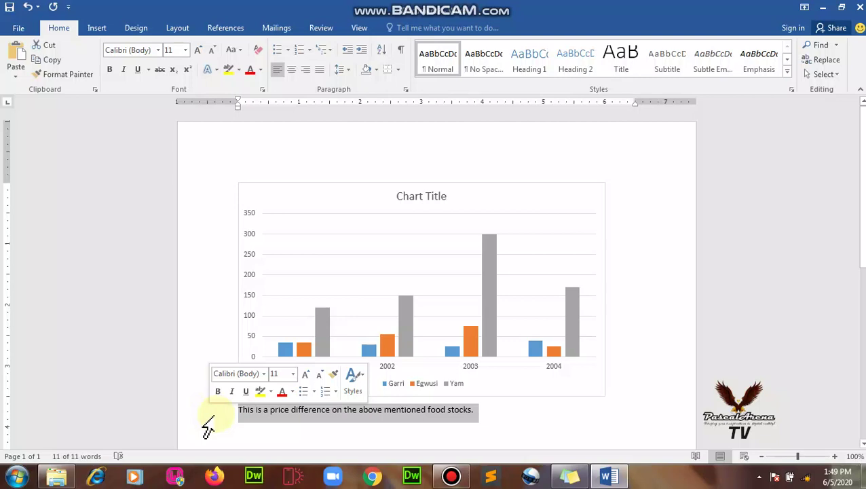
{"action": "left_click", "coordinate": [217, 392]}
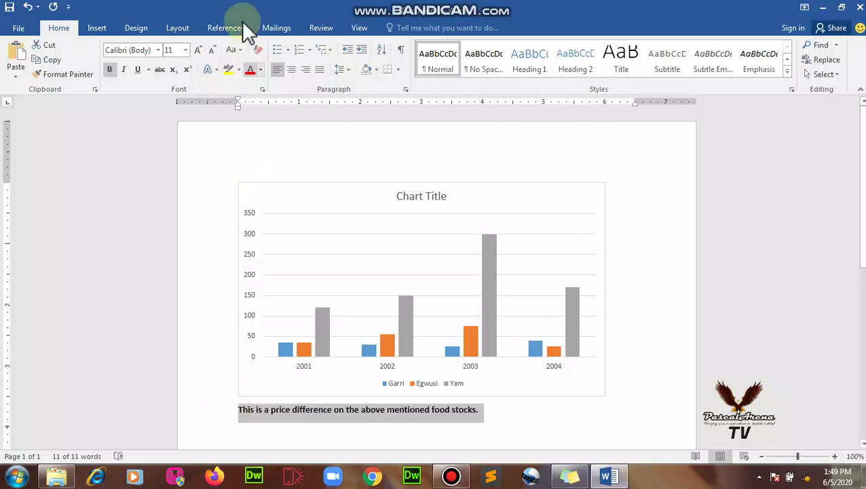
{"action": "left_click", "coordinate": [291, 69]}
{"action": "left_click", "coordinate": [641, 366]}
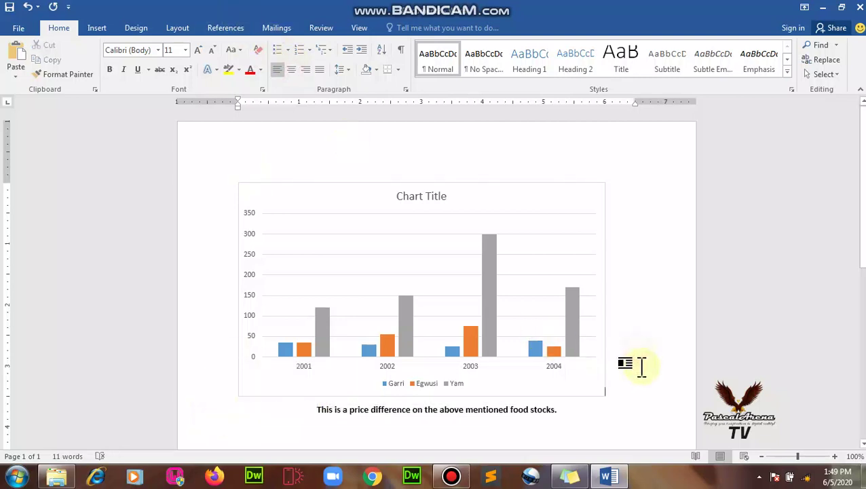
Change the chart title to "Price difference of Garri, Egwusi & Yam from 2001 - 2004" and close the title formatting options
{"action": "scroll", "coordinate": [577, 332], "scroll_direction": "down", "scroll_amount": 2}
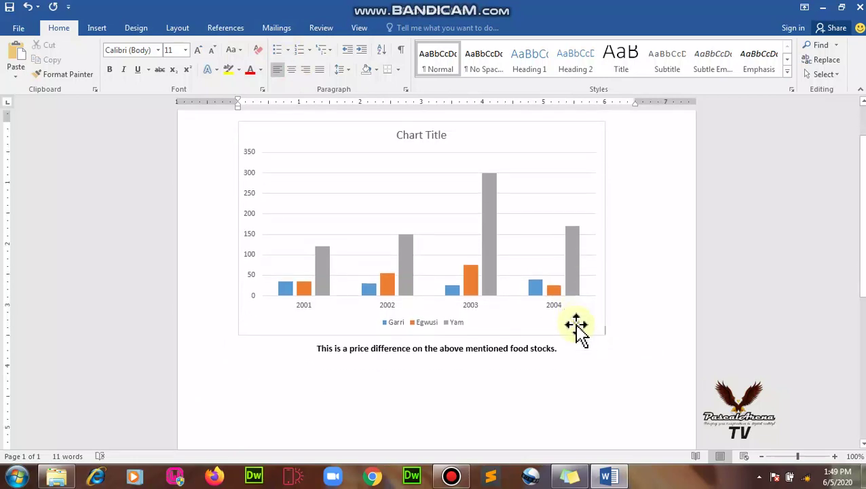
{"action": "scroll", "coordinate": [577, 329], "scroll_direction": "up", "scroll_amount": 1}
{"action": "scroll", "coordinate": [576, 333], "scroll_direction": "up", "scroll_amount": 1}
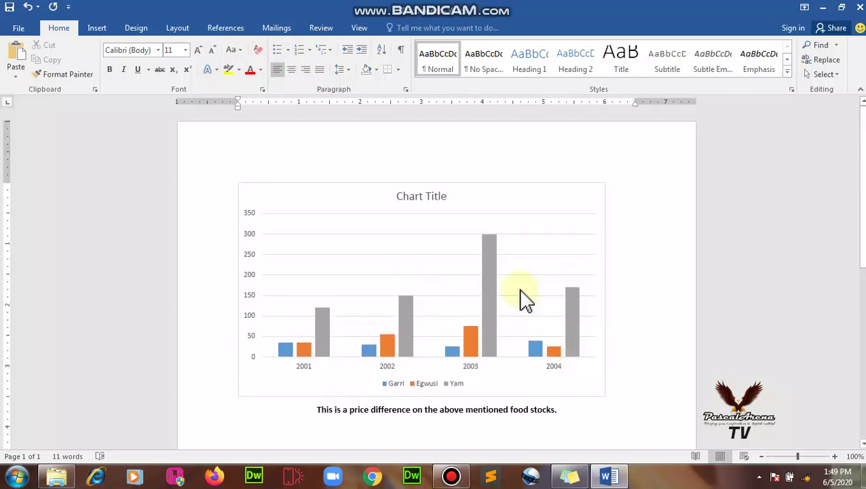
{"action": "left_click", "coordinate": [429, 198]}
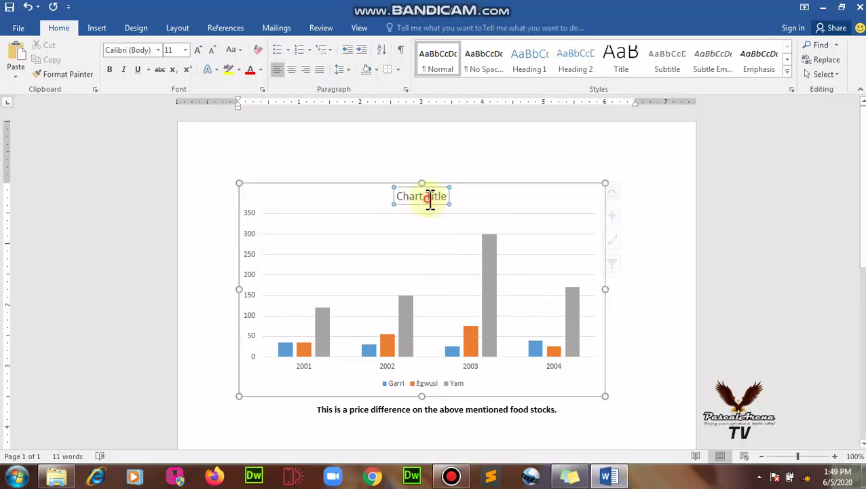
{"action": "double_click", "coordinate": [429, 198]}
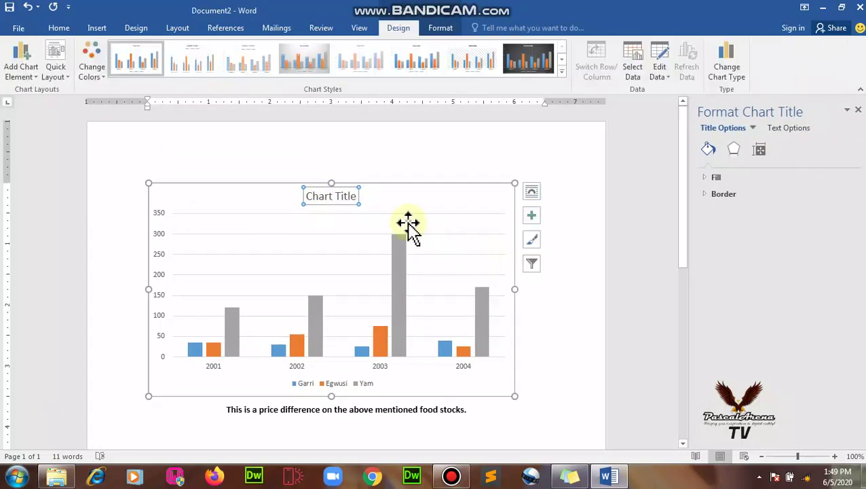
{"action": "double_click", "coordinate": [344, 197]}
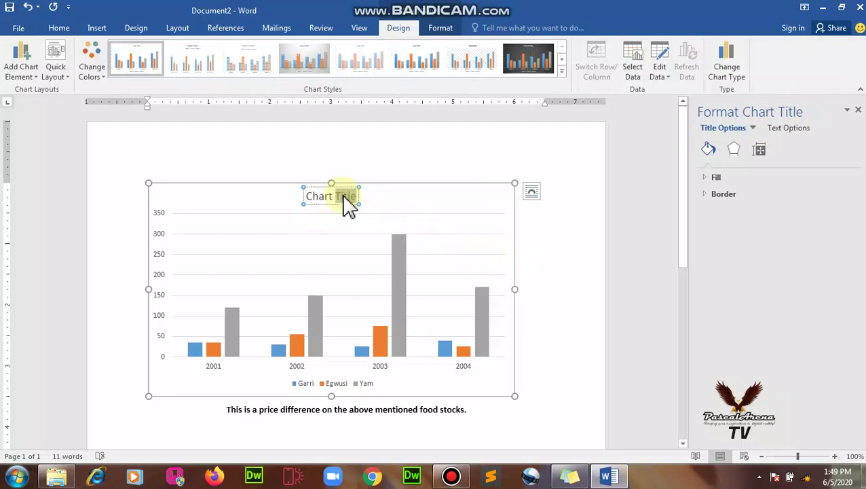
{"action": "triple_click", "coordinate": [348, 201]}
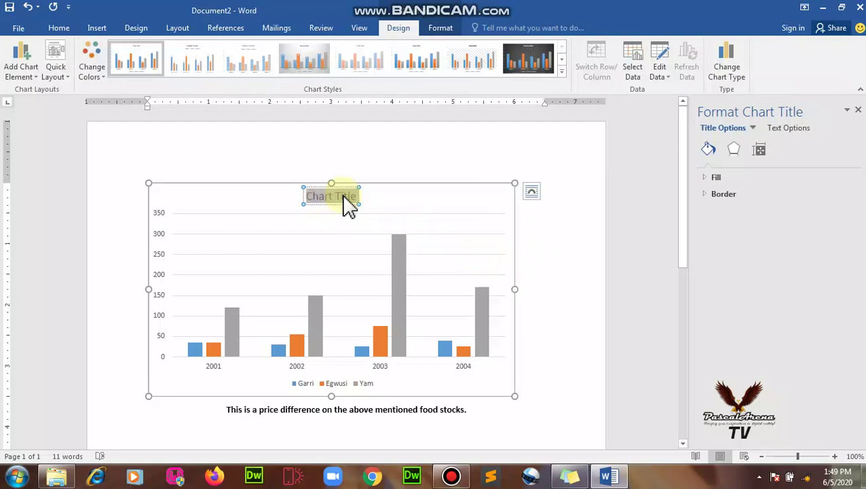
{"action": "type", "text": "Pri"}
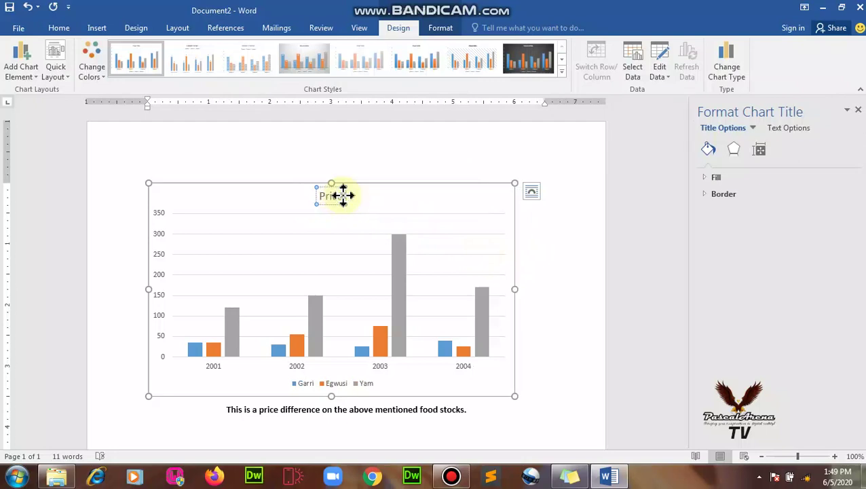
{"action": "type", "text": "ce difference"}
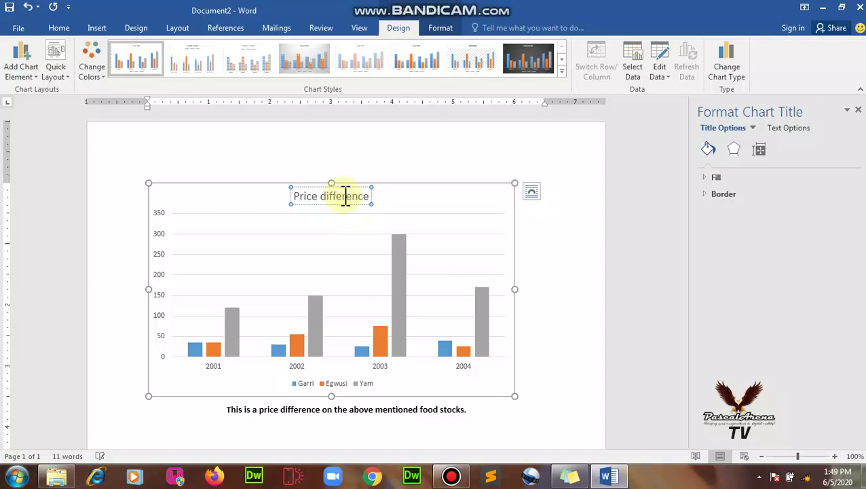
{"action": "type", "text": " in"}
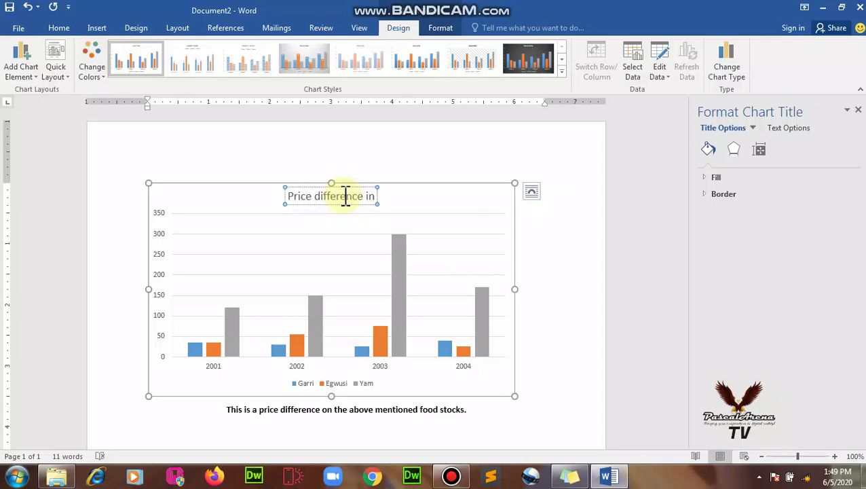
{"action": "key", "text": "BackSpace"}
{"action": "key", "text": "BackSpace"}
{"action": "key", "text": "BackSpace"}
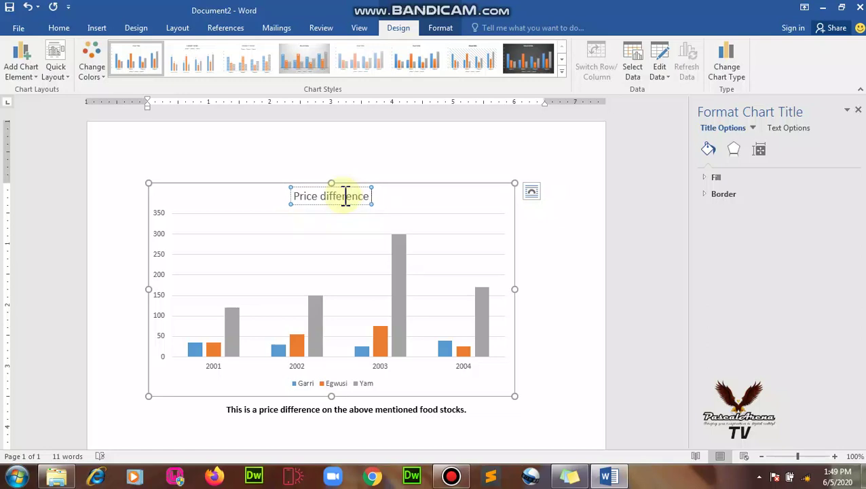
{"action": "type", "text": "of"}
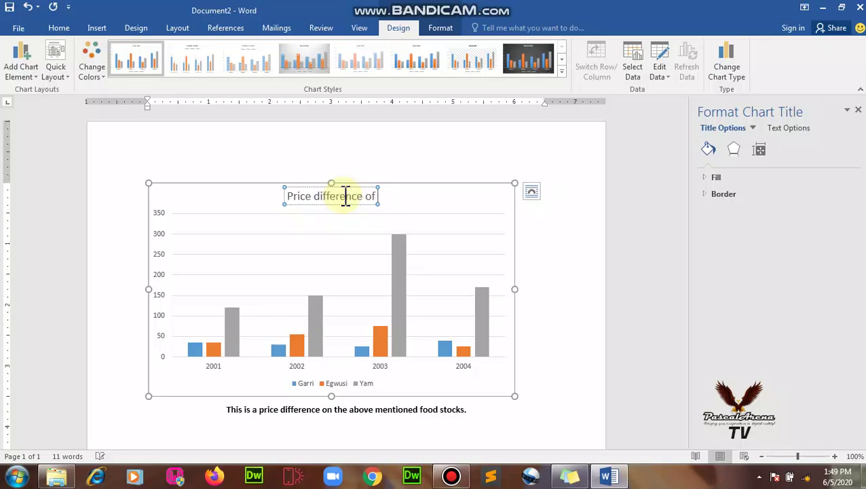
{"action": "type", "text": " Garri,"}
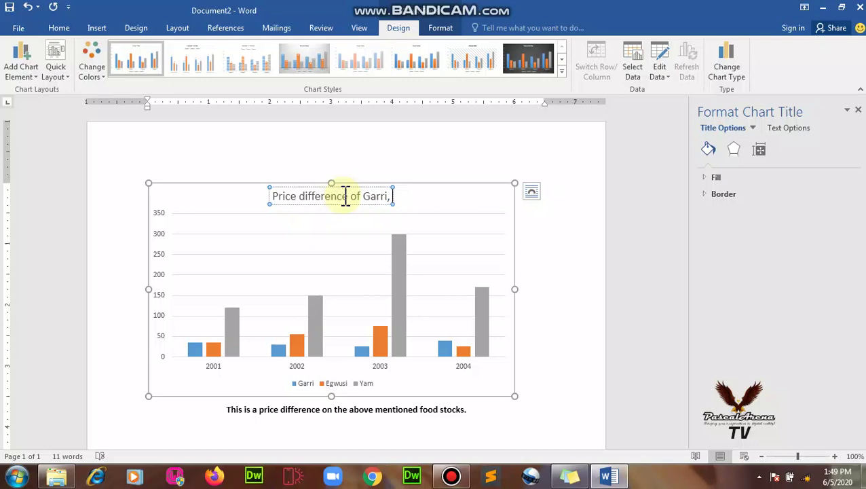
{"action": "type", "text": " Egwusi"}
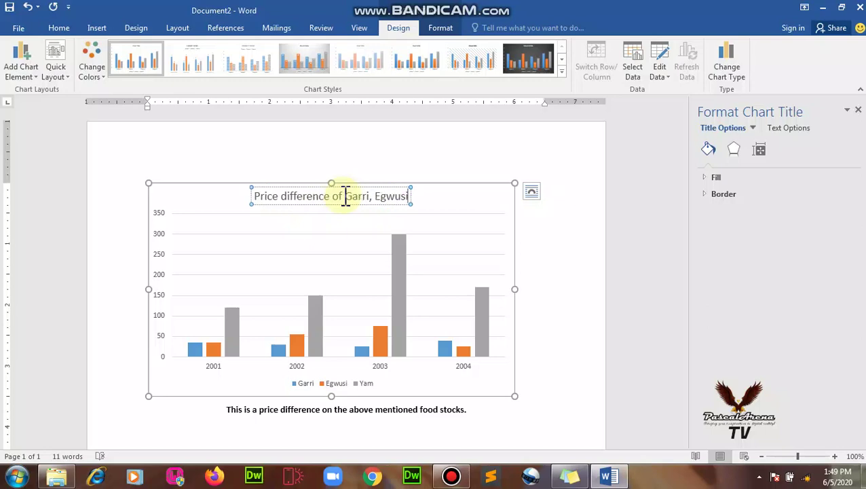
{"action": "type", "text": " & Yam"}
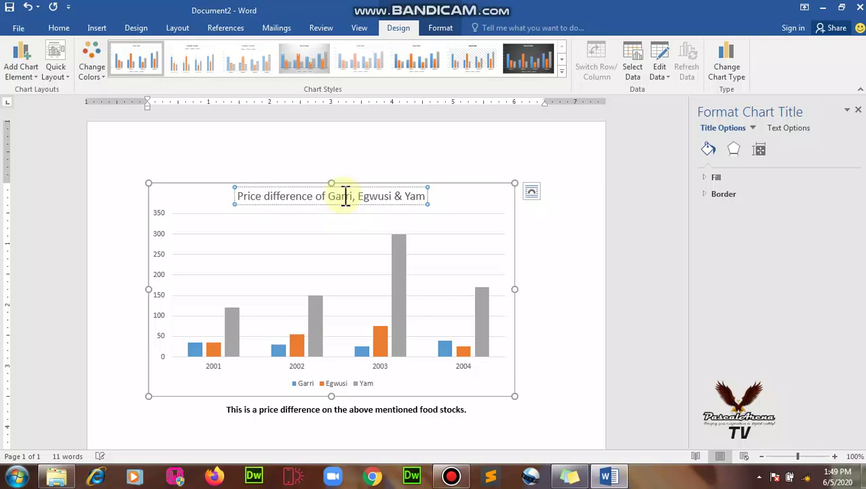
{"action": "type", "text": " from 2001"}
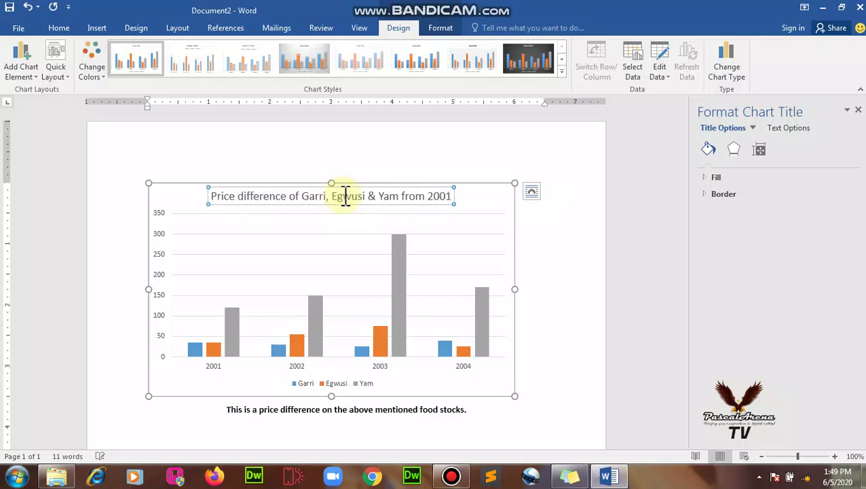
{"action": "type", "text": " - 2004"}
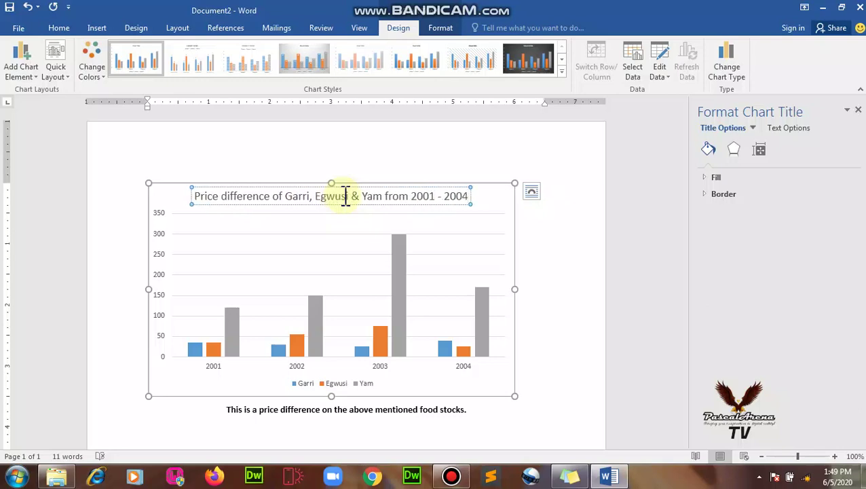
{"action": "left_click", "coordinate": [544, 283]}
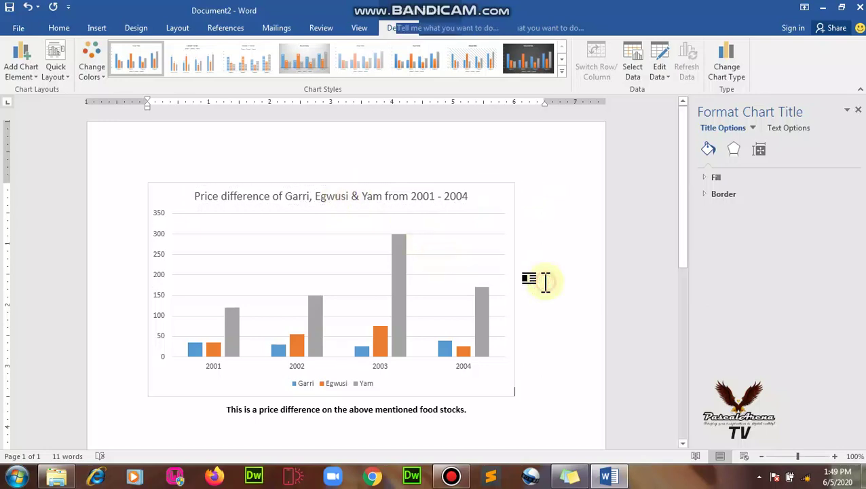
{"action": "left_click", "coordinate": [858, 110]}
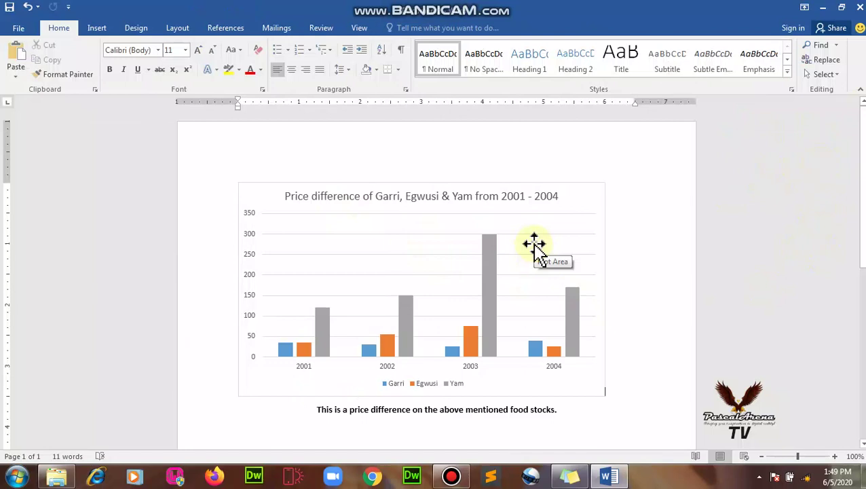
Review the page with the chart and its caption, check its print preview, and return to the document
{"action": "scroll", "coordinate": [477, 300], "scroll_direction": "down", "scroll_amount": 3}
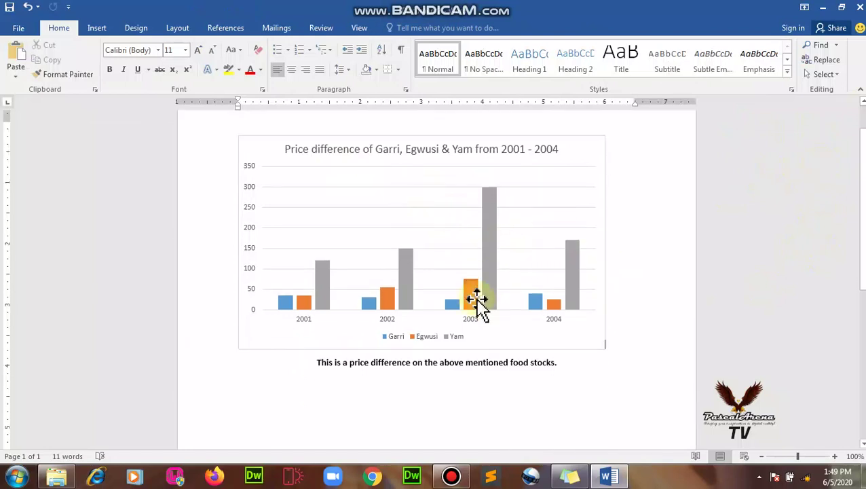
{"action": "scroll", "coordinate": [479, 306], "scroll_direction": "up", "scroll_amount": 3}
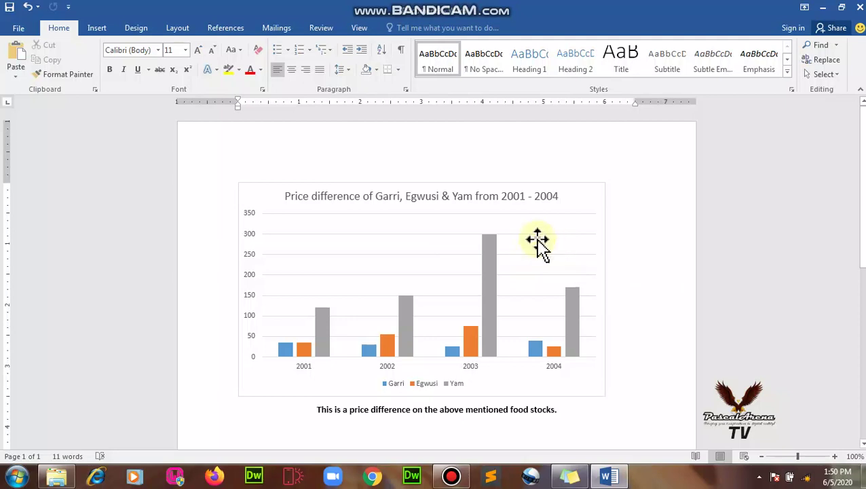
{"action": "scroll", "coordinate": [580, 265], "scroll_direction": "down", "scroll_amount": 6}
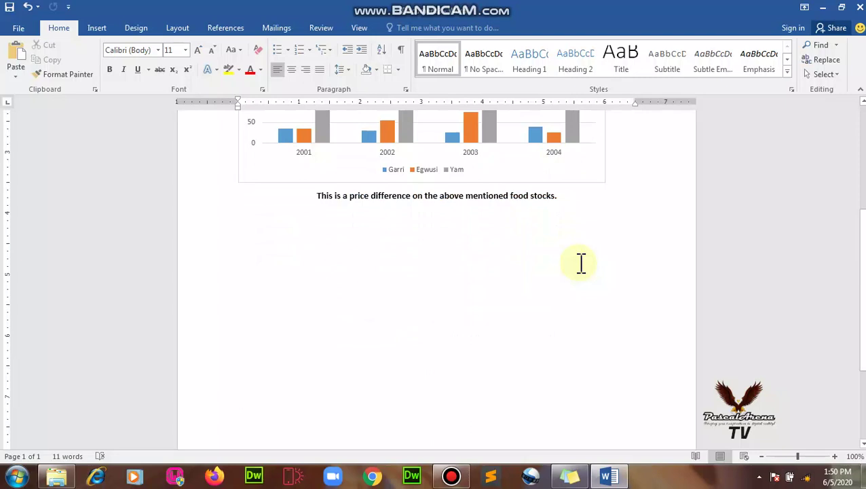
{"action": "scroll", "coordinate": [580, 265], "scroll_direction": "up", "scroll_amount": 3}
{"action": "left_click", "coordinate": [19, 32]}
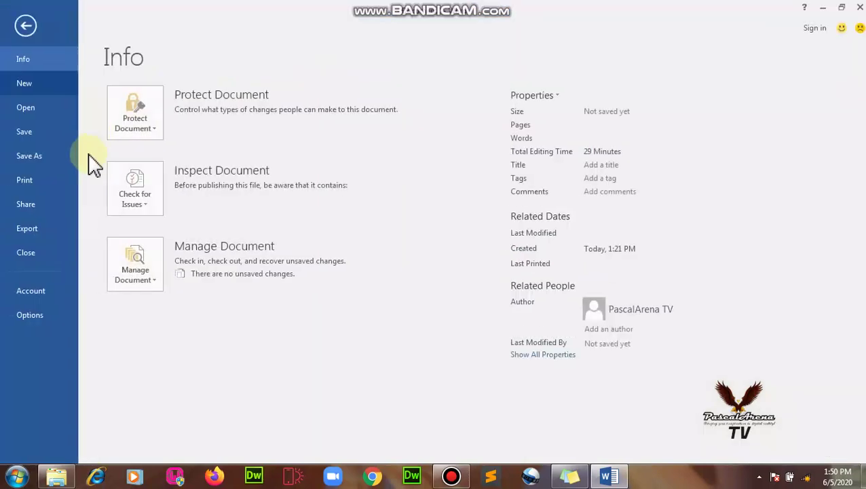
{"action": "left_click", "coordinate": [44, 183]}
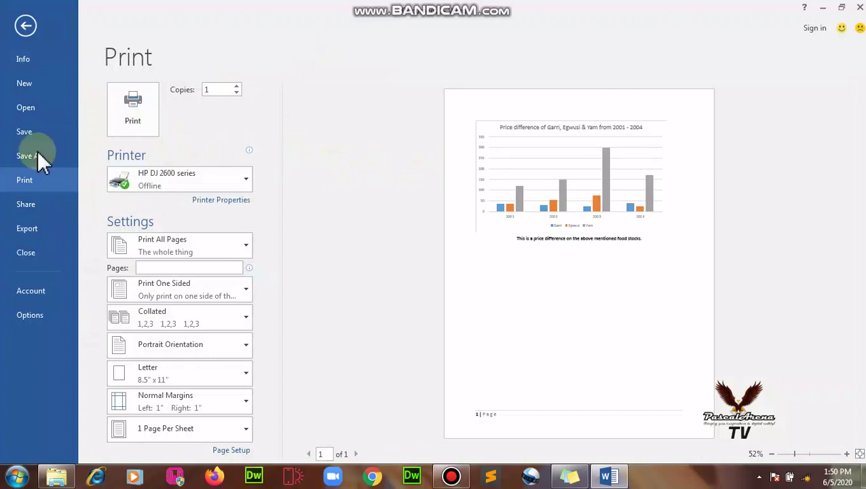
{"action": "left_click", "coordinate": [25, 28]}
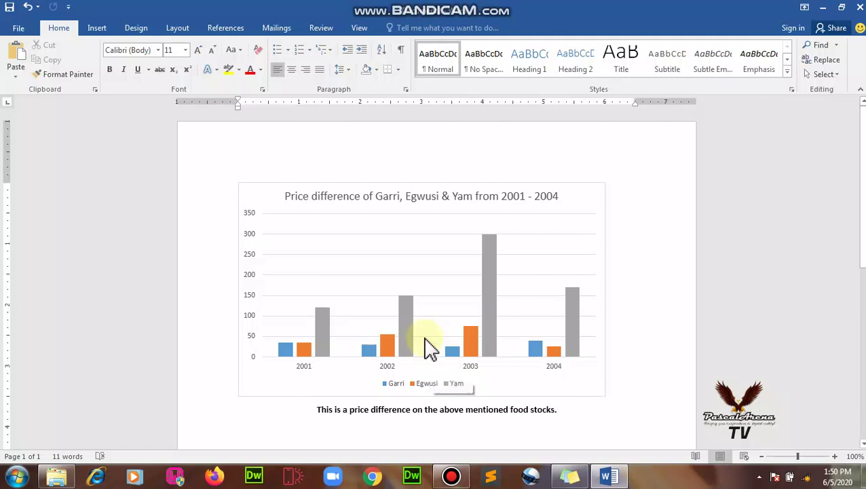
Apply the second chart style, with an uppercase title and the legend above the columns, and view the chart at 120% zoom
{"action": "double_click", "coordinate": [446, 366]}
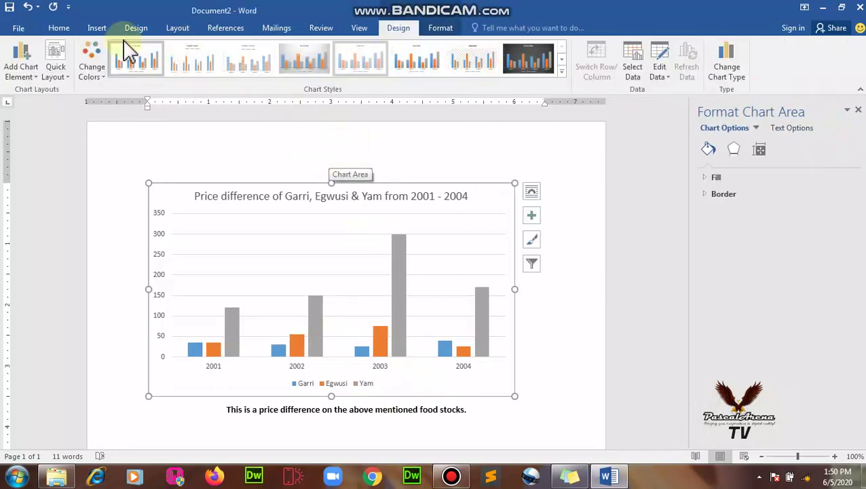
{"action": "left_click", "coordinate": [324, 71]}
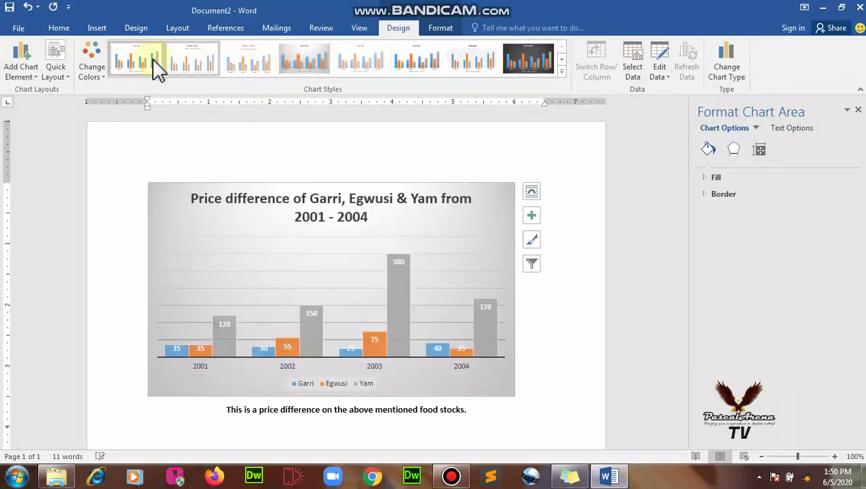
{"action": "left_click", "coordinate": [563, 72]}
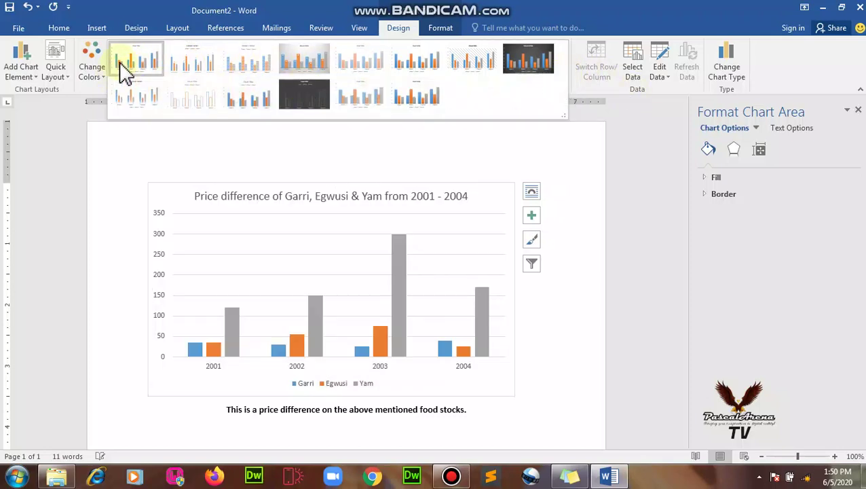
{"action": "left_click", "coordinate": [178, 67]}
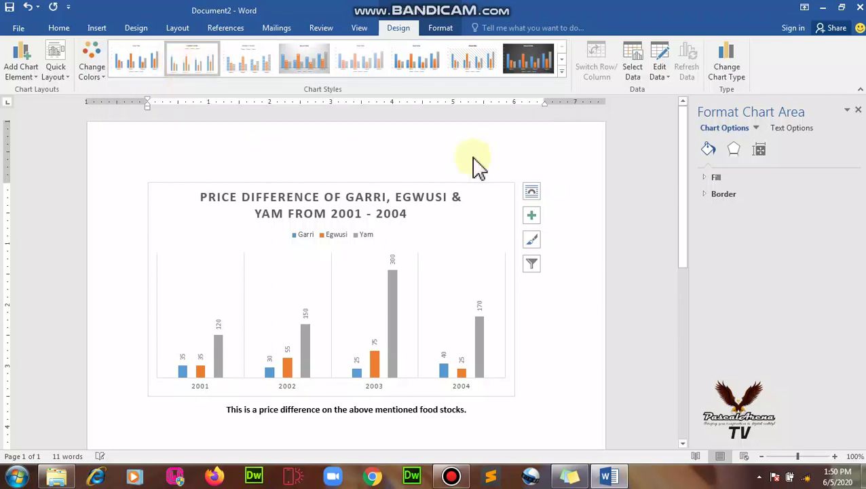
{"action": "left_click", "coordinate": [858, 111]}
{"action": "left_click", "coordinate": [835, 456]}
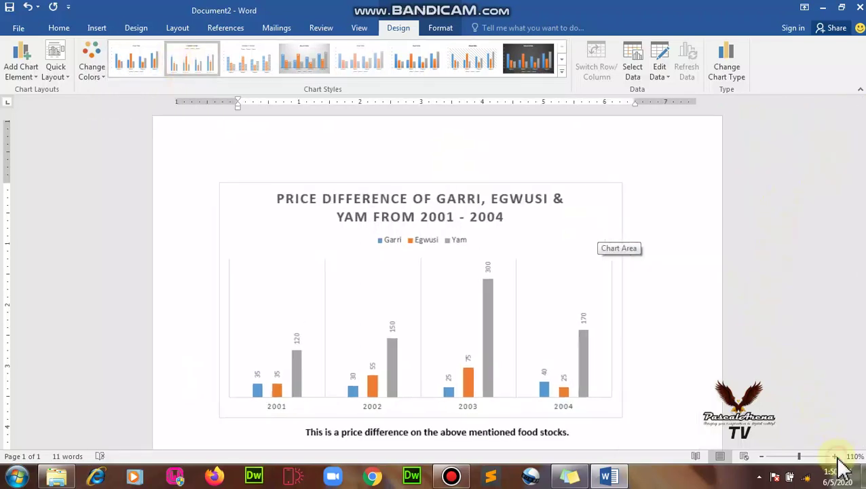
{"action": "left_click", "coordinate": [835, 456]}
{"action": "scroll", "coordinate": [860, 232], "scroll_direction": "down", "scroll_amount": 1}
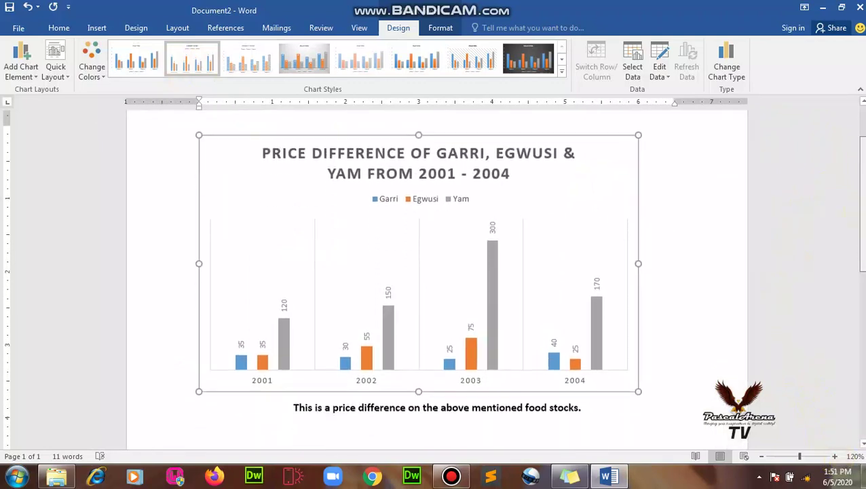
{"action": "left_click", "coordinate": [657, 271]}
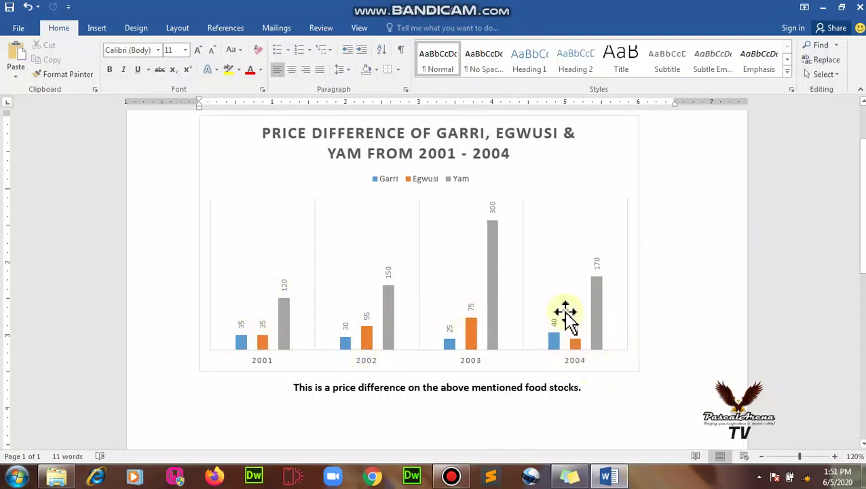
{"action": "scroll", "coordinate": [555, 315], "scroll_direction": "up", "scroll_amount": 3}
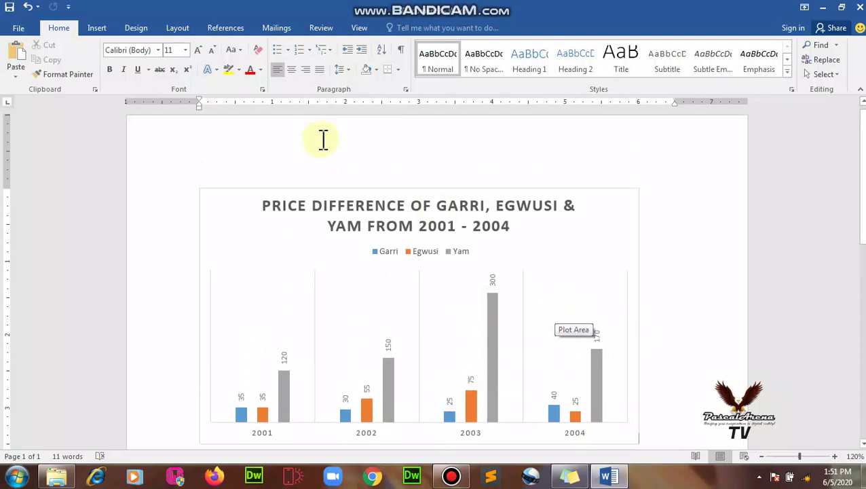
Apply chart Style 4 to the price difference chart and deselect it
{"action": "double_click", "coordinate": [270, 231]}
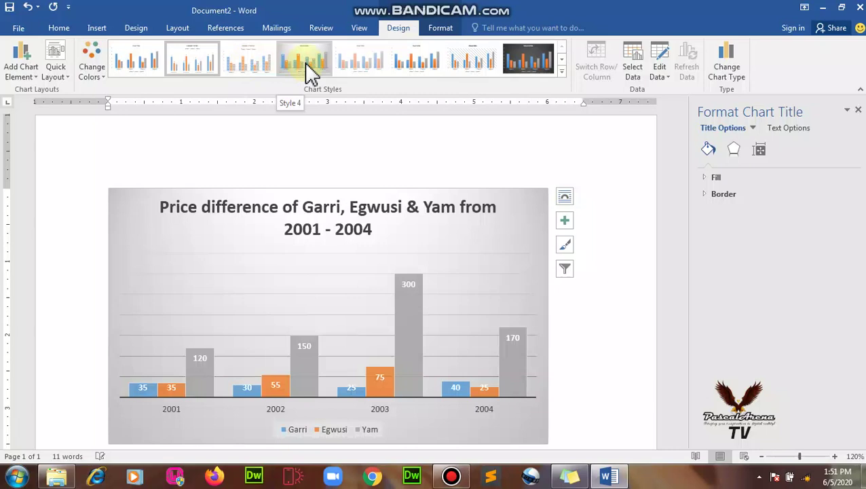
{"action": "left_click", "coordinate": [306, 68]}
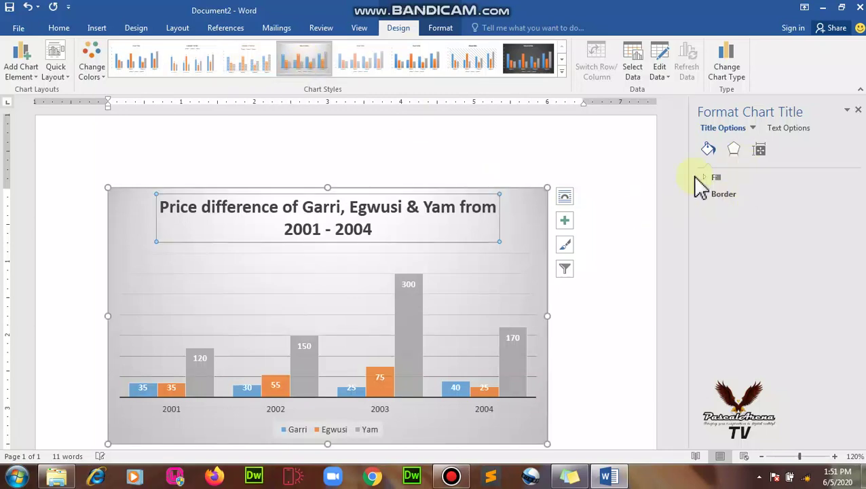
{"action": "left_click", "coordinate": [675, 304]}
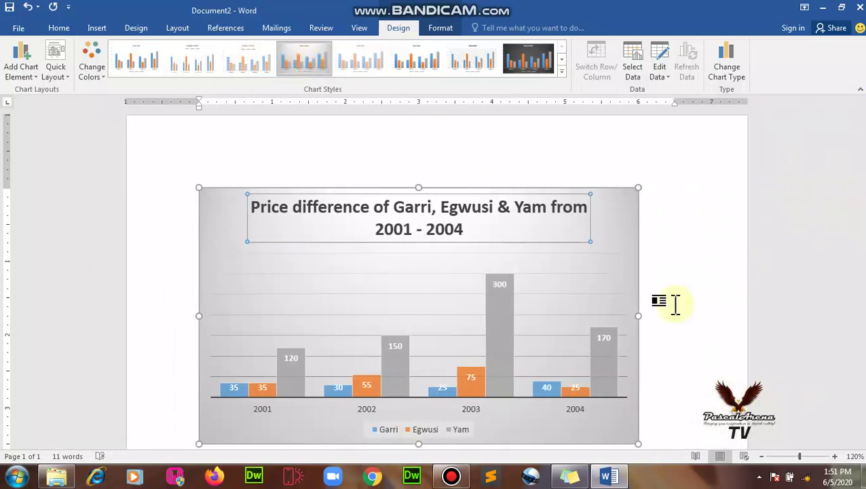
{"action": "scroll", "coordinate": [675, 303], "scroll_direction": "down", "scroll_amount": 3}
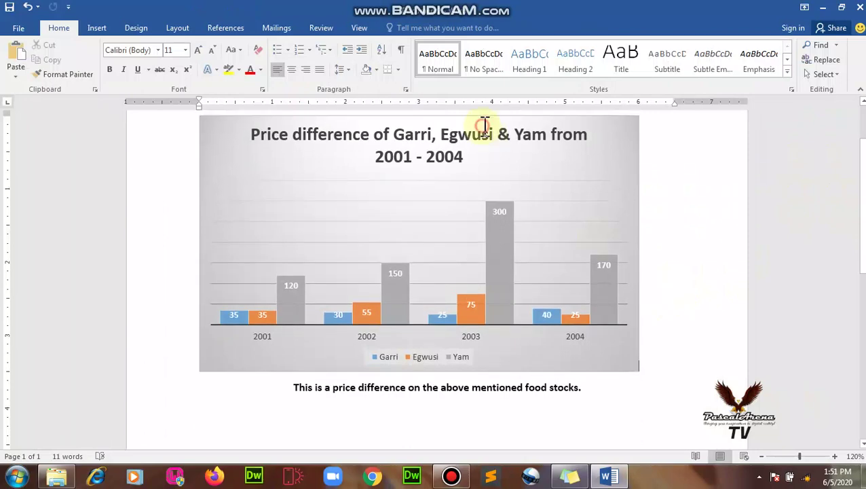
{"action": "double_click", "coordinate": [483, 133]}
{"action": "double_click", "coordinate": [626, 188]}
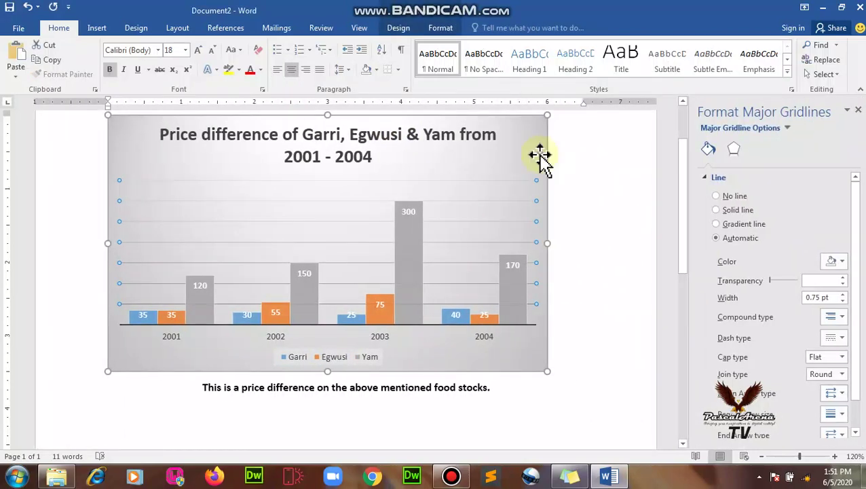
{"action": "left_click", "coordinate": [858, 109]}
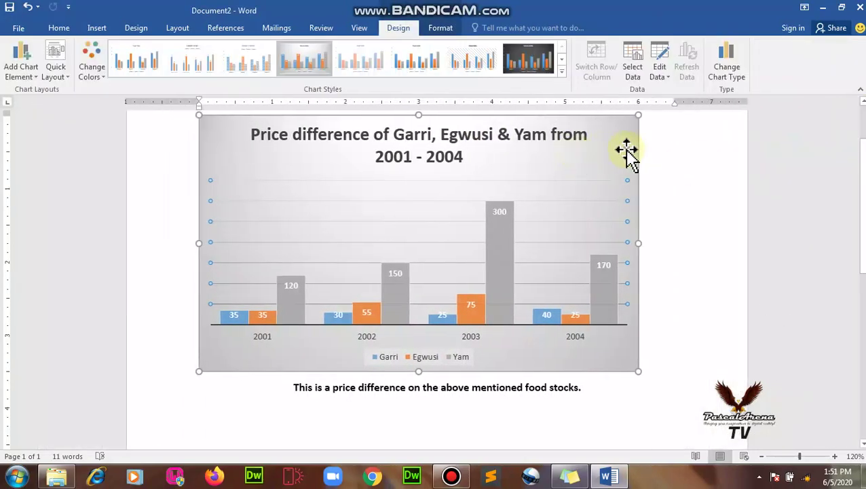
Preview other styles from the full chart style gallery, keep the current style, and close the chart area formatting options
{"action": "double_click", "coordinate": [630, 152]}
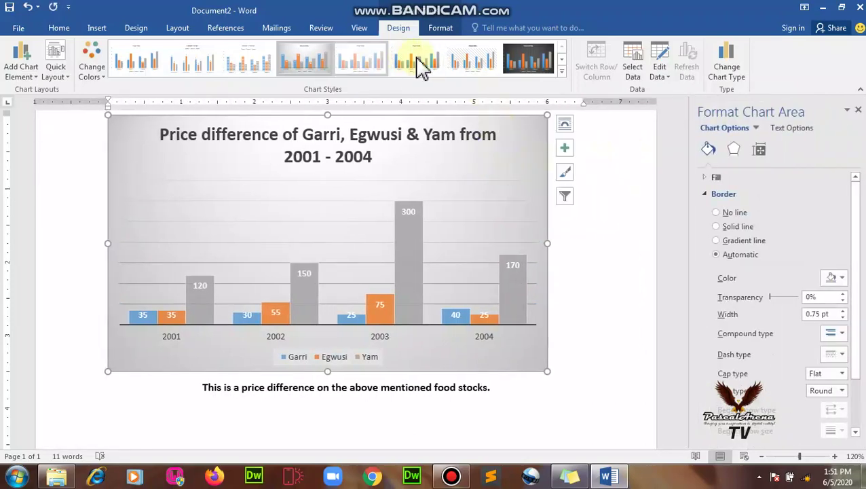
{"action": "left_click", "coordinate": [563, 71]}
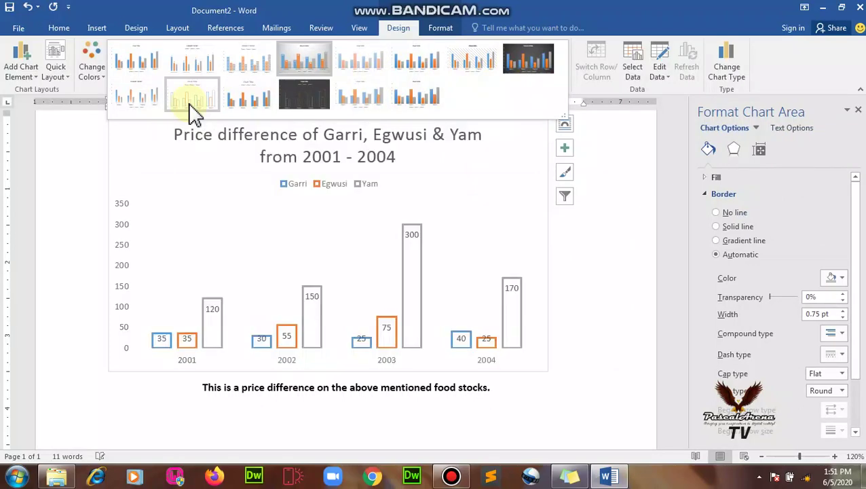
{"action": "left_click", "coordinate": [596, 260]}
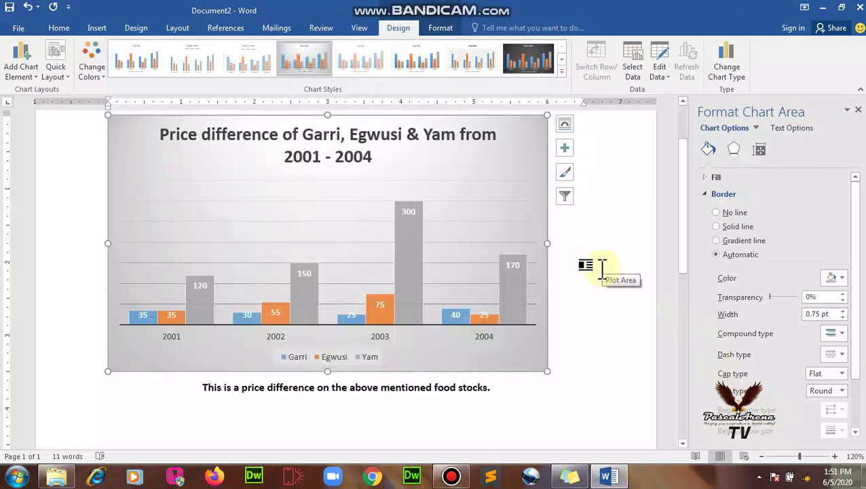
{"action": "left_click", "coordinate": [858, 110]}
{"action": "left_click", "coordinate": [681, 215]}
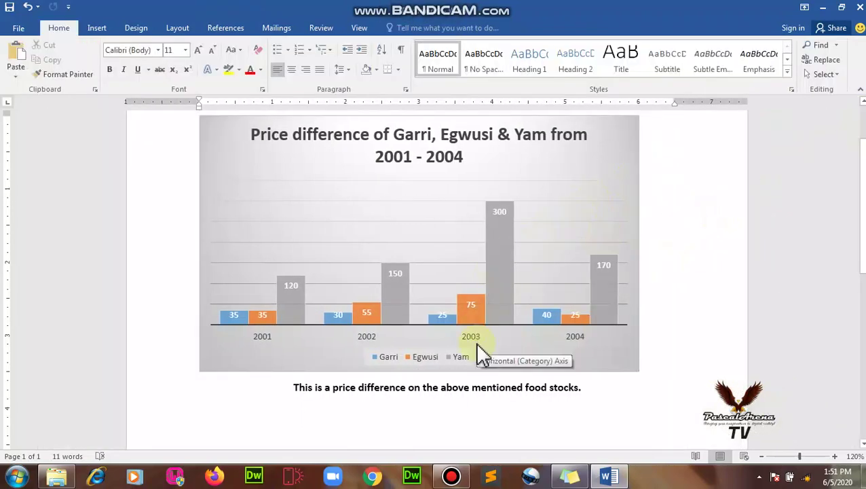
{"action": "double_click", "coordinate": [567, 178]}
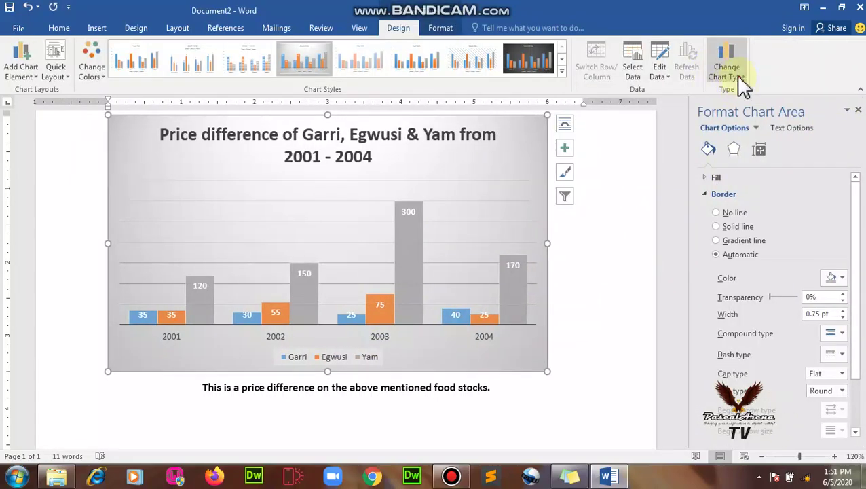
{"action": "left_click", "coordinate": [742, 83]}
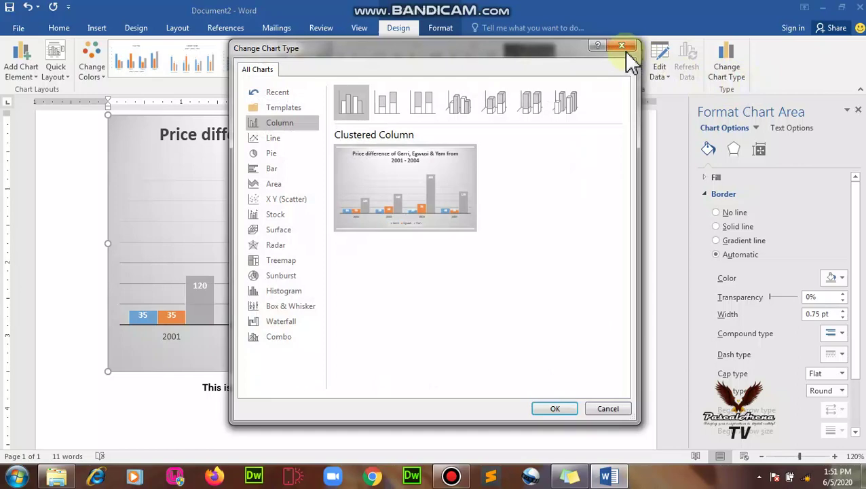
{"action": "left_click", "coordinate": [622, 47]}
{"action": "left_click", "coordinate": [479, 179]}
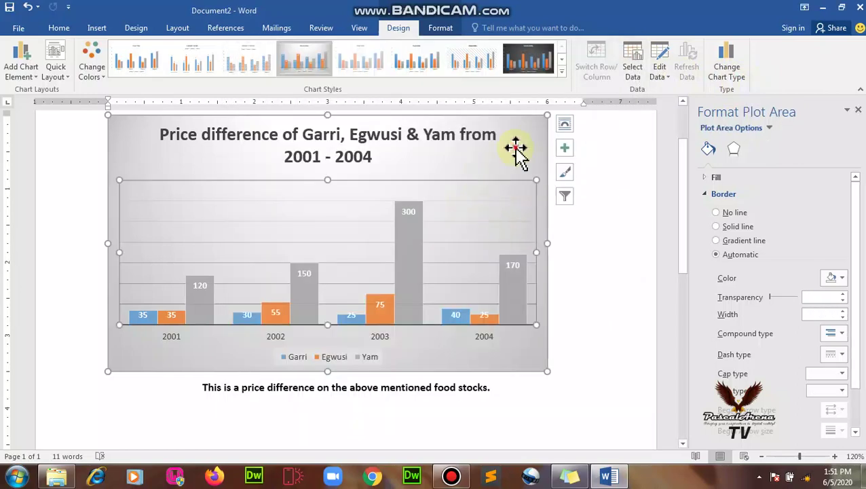
Preview the chart as Line, Pie, Bar, Area and X Y (Scatter) types, cancel the type change, and close the formatting options
{"action": "left_click", "coordinate": [516, 153]}
{"action": "left_click", "coordinate": [728, 68]}
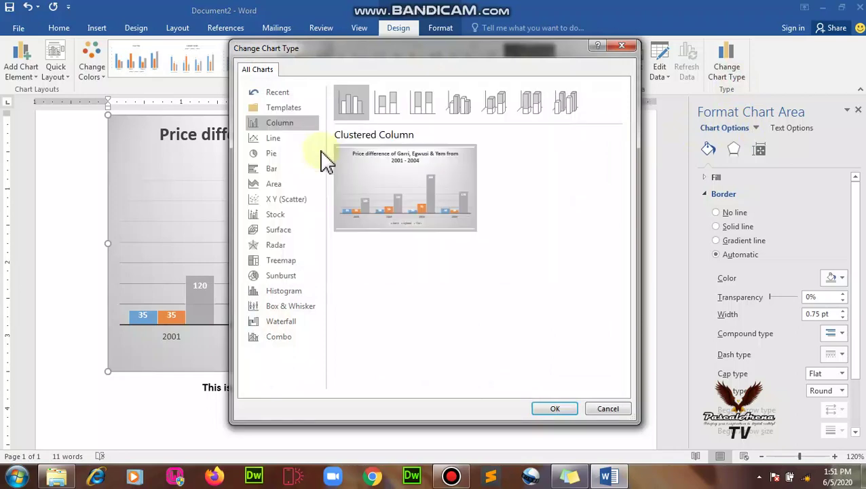
{"action": "left_click", "coordinate": [274, 139]}
{"action": "mouse_move", "coordinate": [396, 221]}
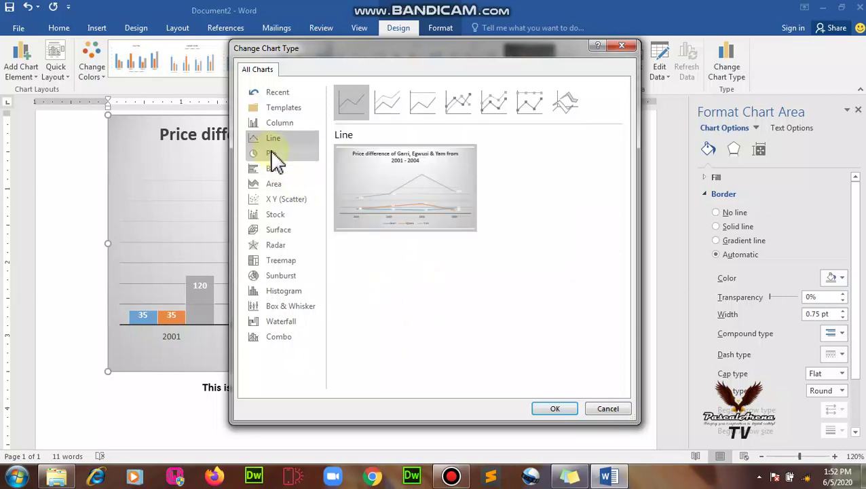
{"action": "left_click", "coordinate": [272, 154]}
{"action": "mouse_move", "coordinate": [449, 228]}
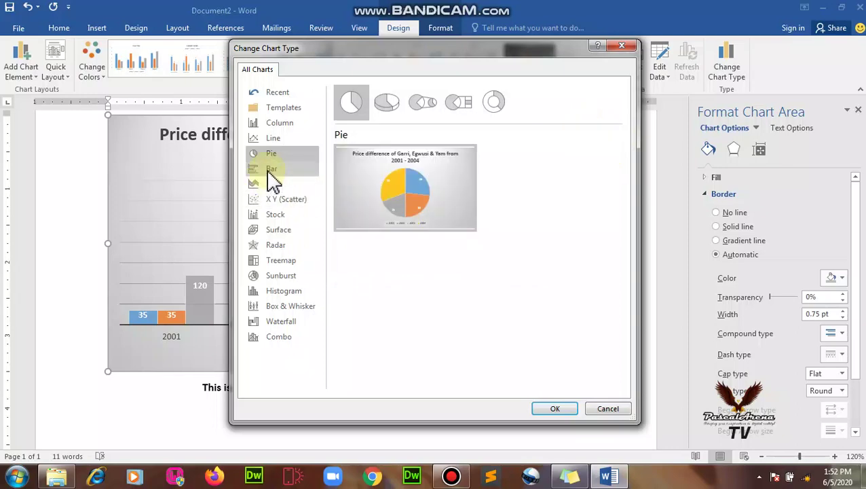
{"action": "left_click", "coordinate": [272, 169]}
{"action": "mouse_move", "coordinate": [439, 196]}
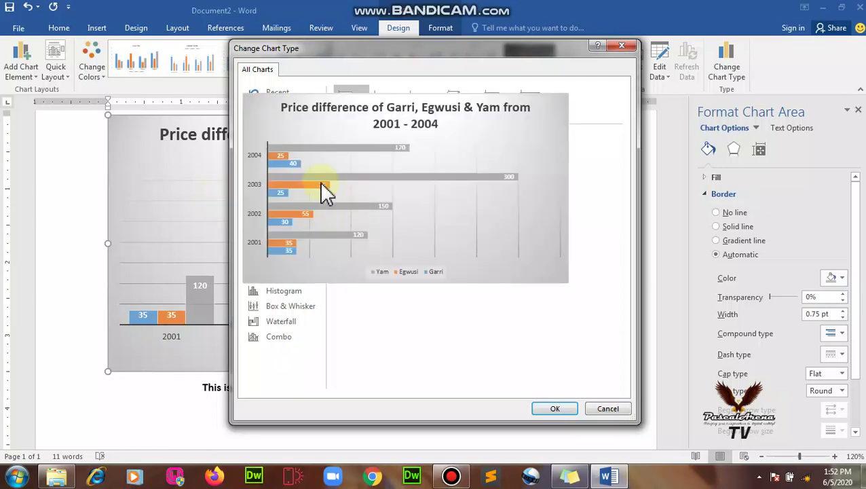
{"action": "left_click", "coordinate": [291, 187]}
{"action": "mouse_move", "coordinate": [438, 191]}
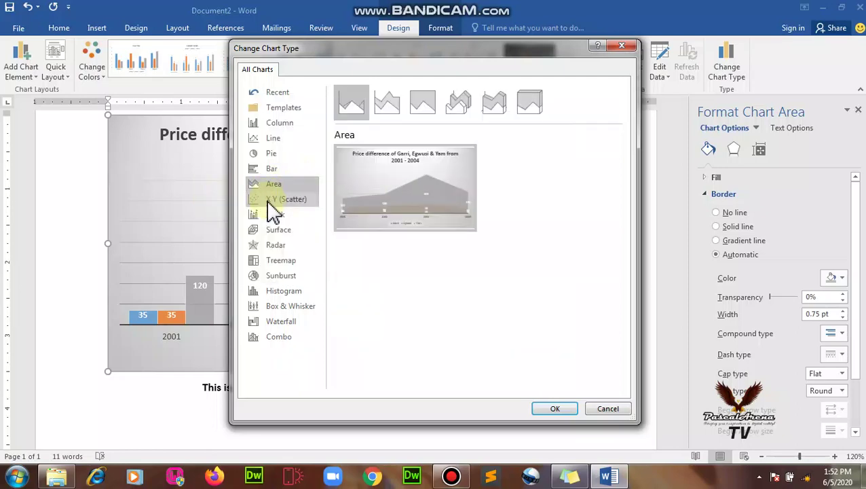
{"action": "left_click", "coordinate": [271, 201]}
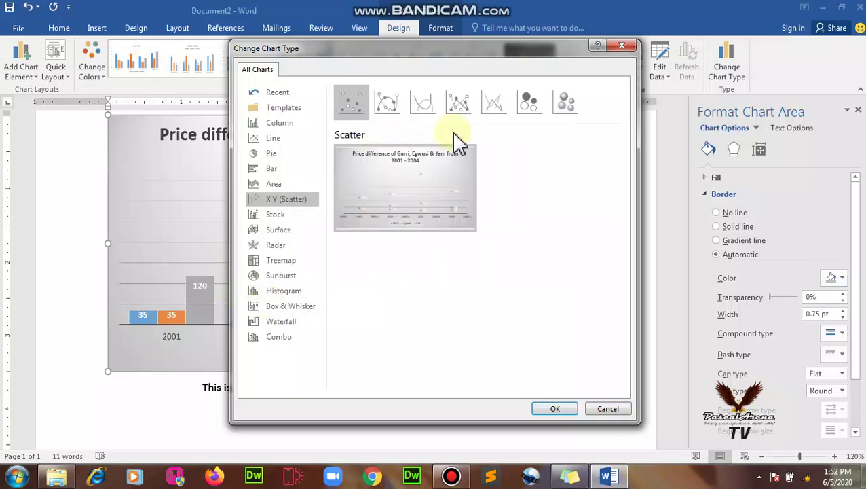
{"action": "left_click", "coordinate": [609, 409]}
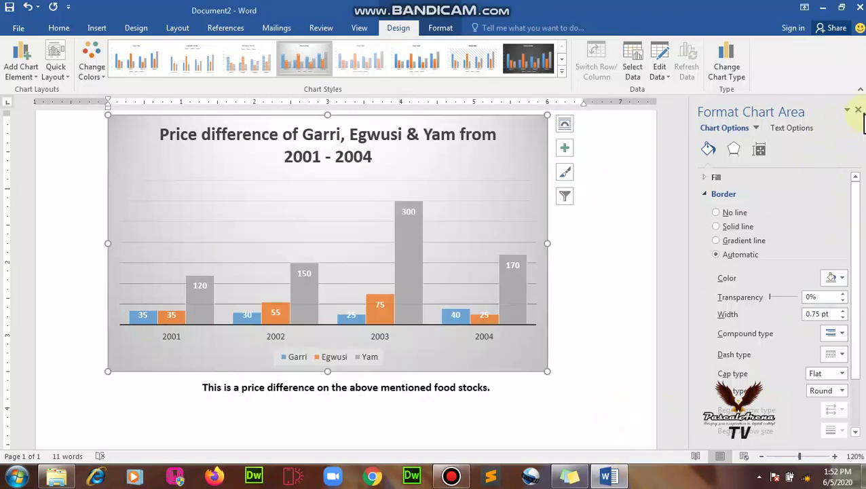
{"action": "left_click", "coordinate": [859, 109]}
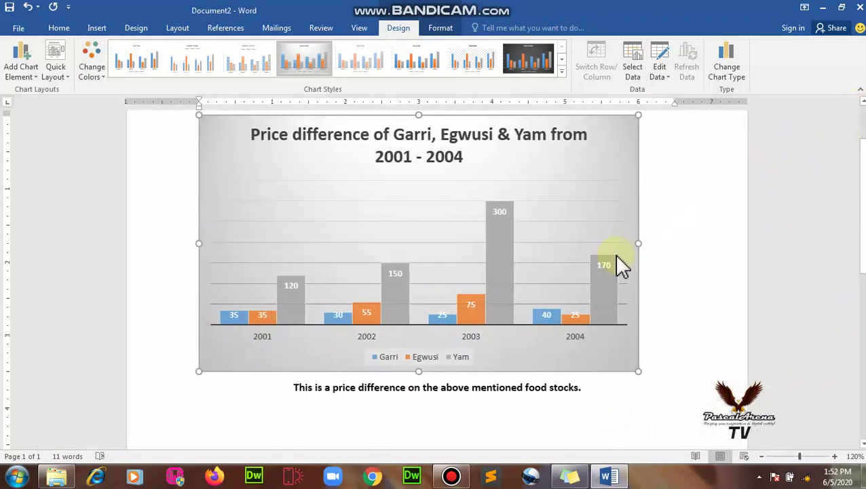
{"action": "left_click", "coordinate": [661, 257]}
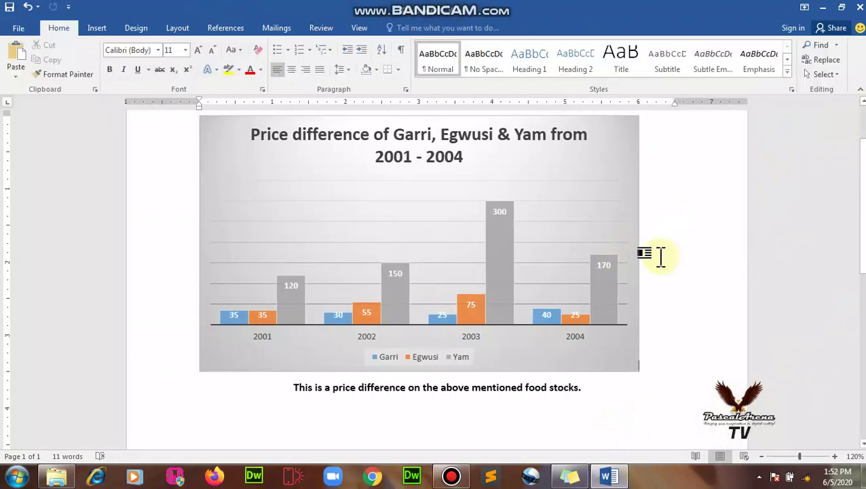